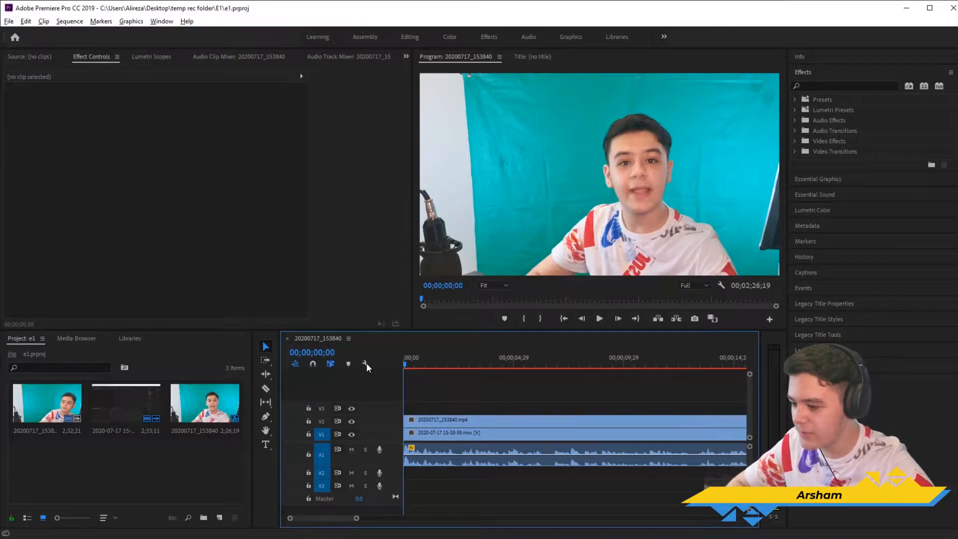
Step: Play the opening of the sequence briefly and return the playhead to the start
{"action": "key", "text": "space"}
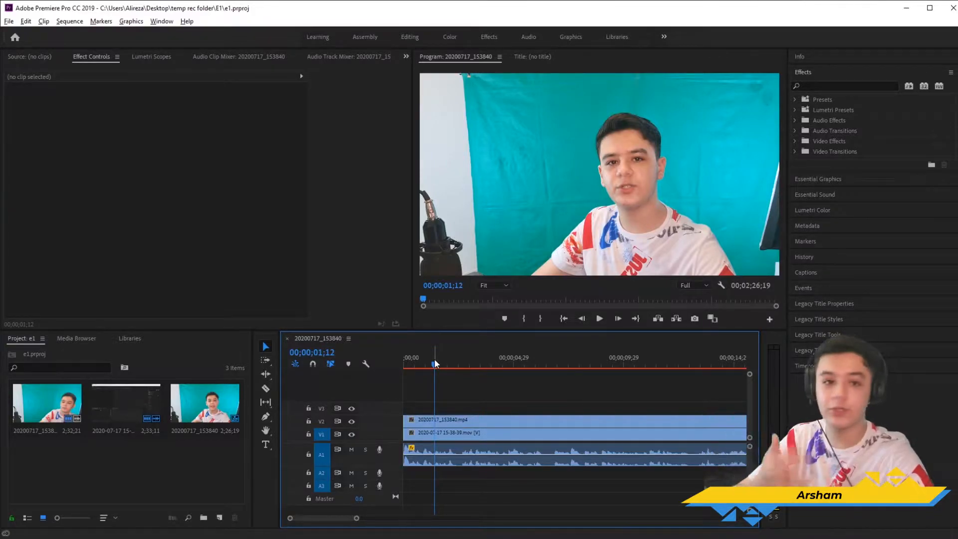
{"action": "left_click_drag", "start_coordinate": [477, 363], "coordinate": [401, 366]}
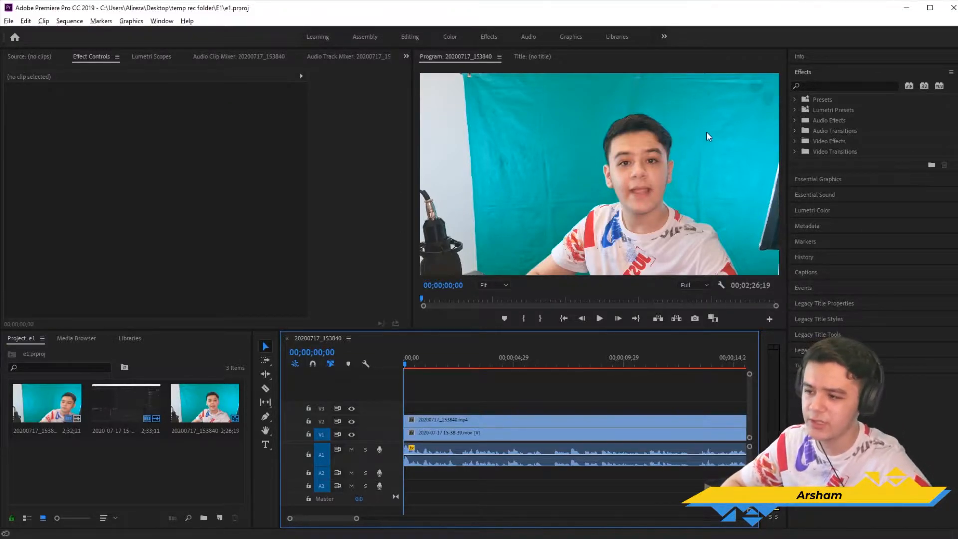
{"action": "left_click_drag", "start_coordinate": [413, 363], "coordinate": [367, 380]}
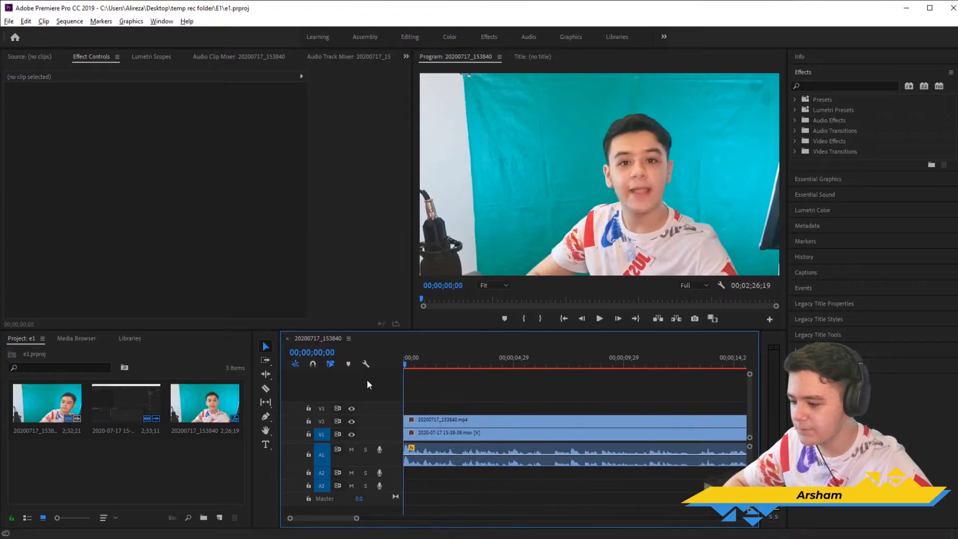
Step: Set the Scale of the 20200717_153840.mp4 clip on track V2 to 50
{"action": "left_click", "coordinate": [464, 419]}
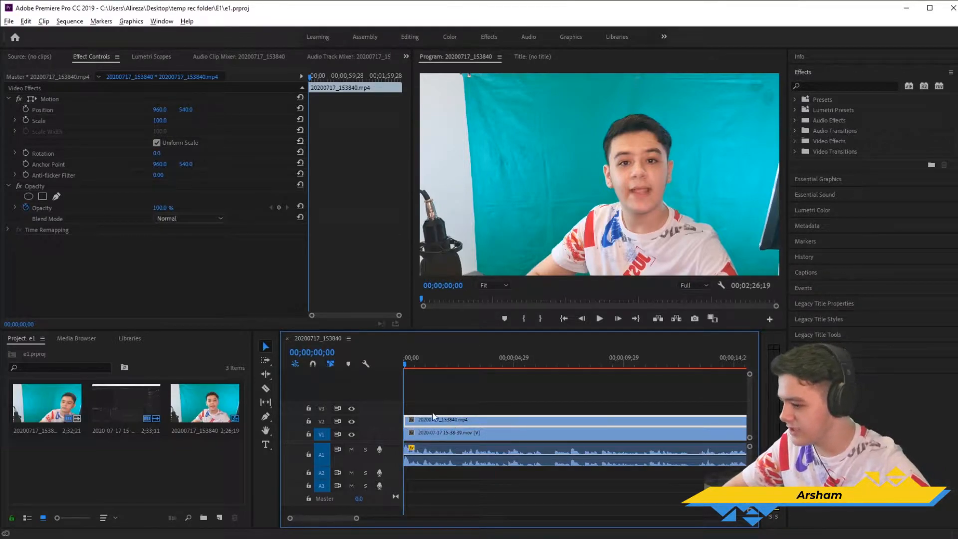
{"action": "left_click", "coordinate": [454, 392]}
{"action": "left_click", "coordinate": [453, 424]}
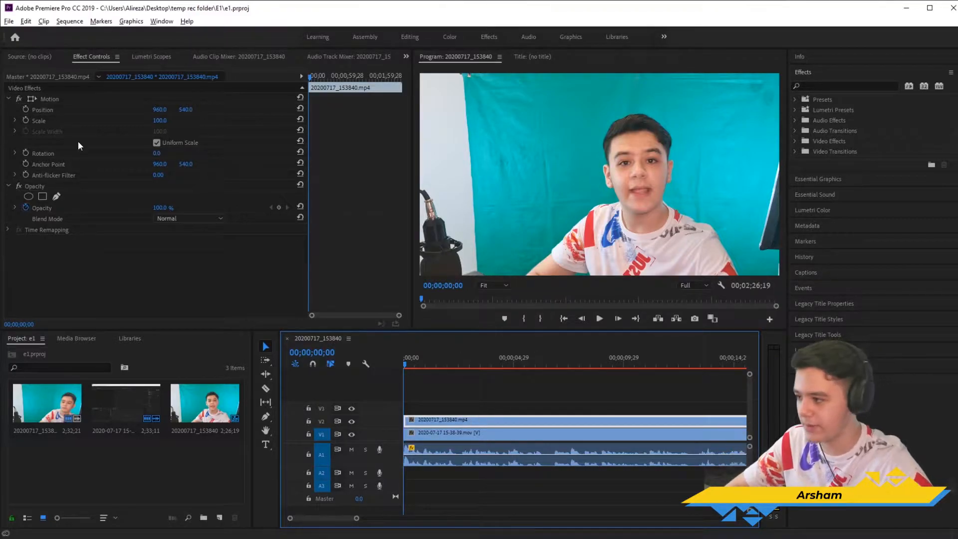
{"action": "left_click", "coordinate": [159, 122]}
{"action": "type", "text": "50"}
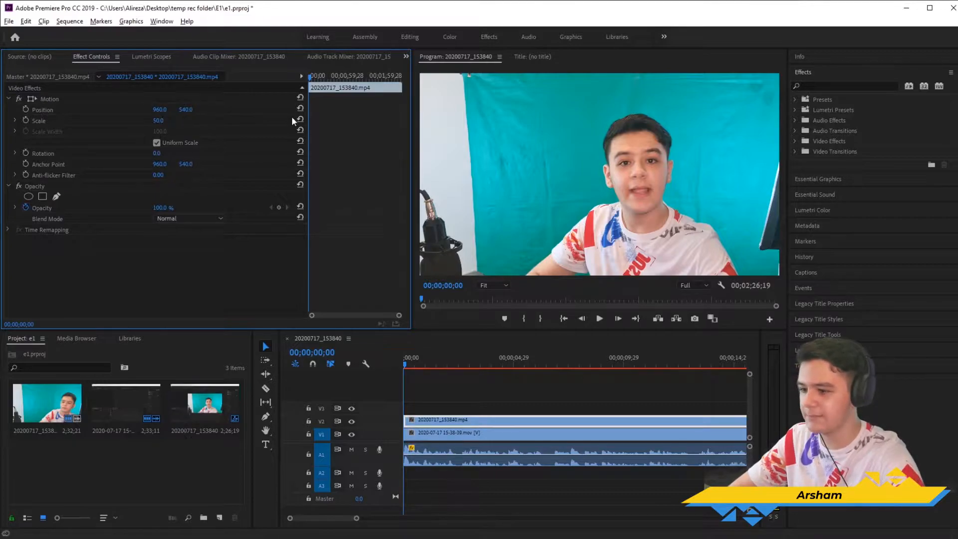
{"action": "key", "text": "Return"}
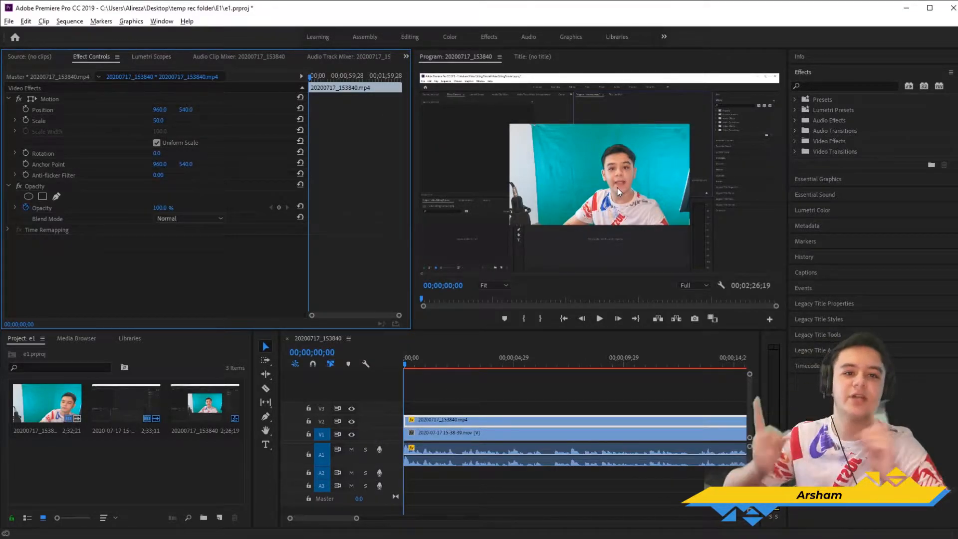
Step: Apply the Horizontal Flip effect to the webcam clip on V2 and scrub through the sequence to preview it
{"action": "left_click", "coordinate": [845, 86]}
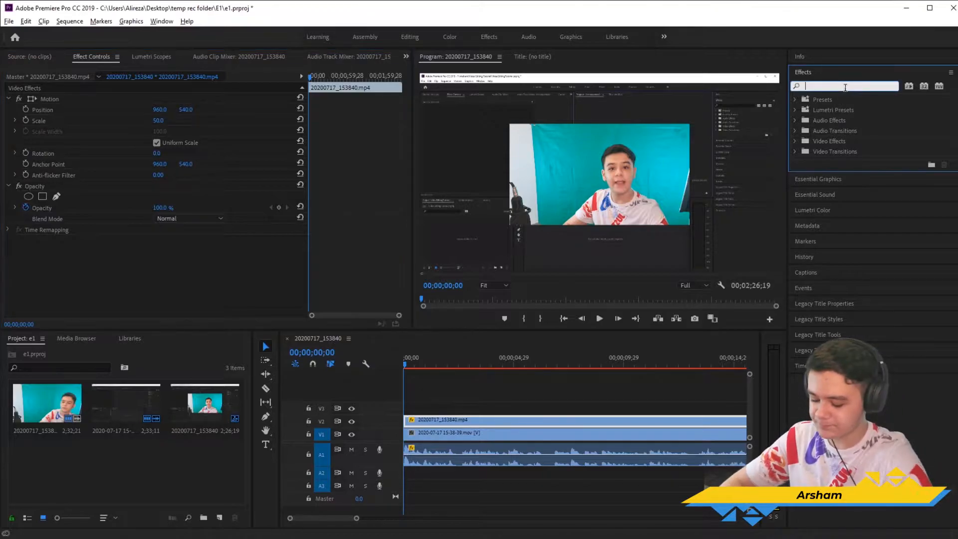
{"action": "type", "text": "hor"}
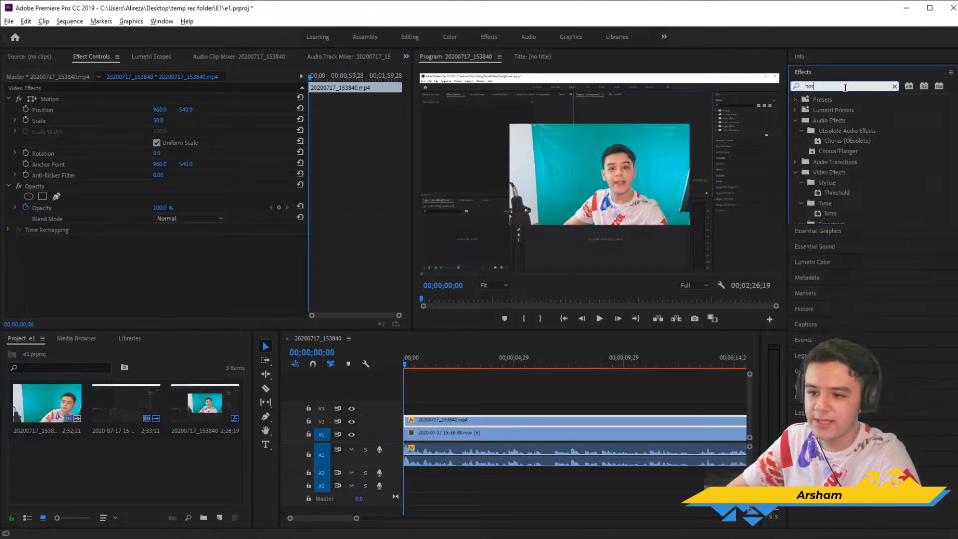
{"action": "type", "text": "iz"}
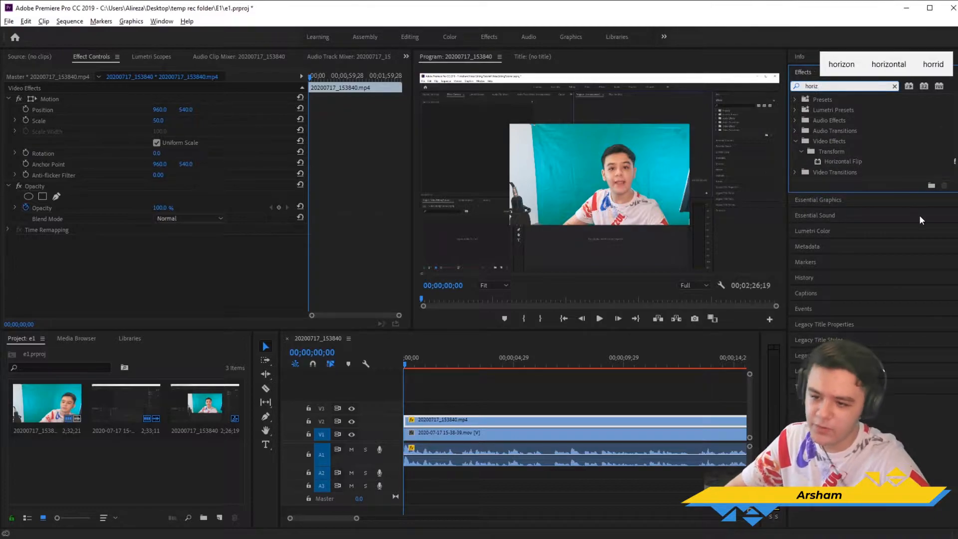
{"action": "left_click", "coordinate": [856, 160]}
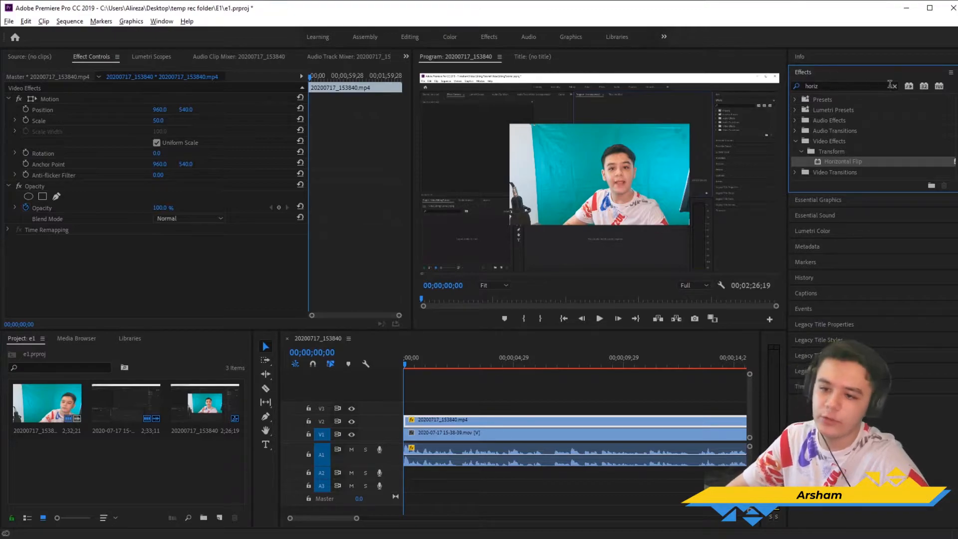
{"action": "left_click", "coordinate": [833, 85]}
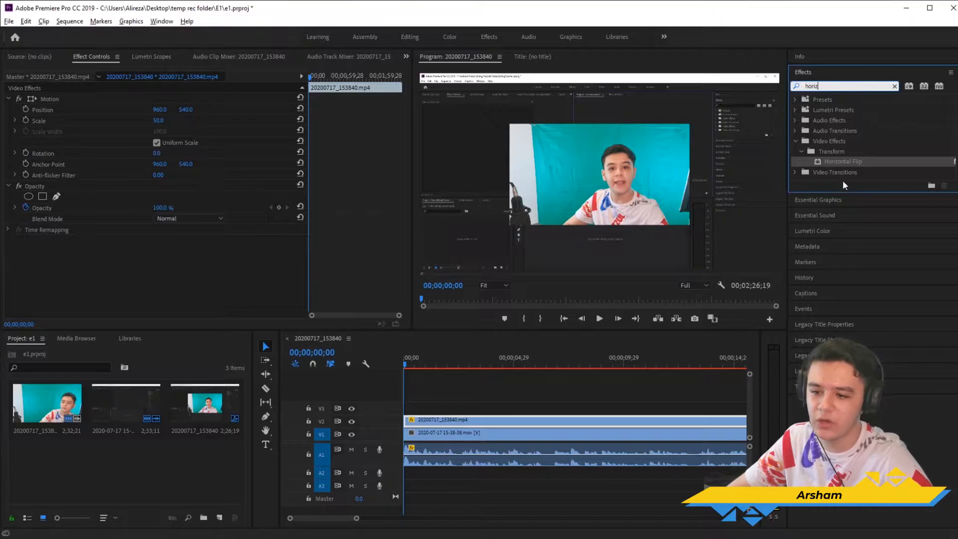
{"action": "left_click_drag", "start_coordinate": [843, 161], "coordinate": [461, 425]}
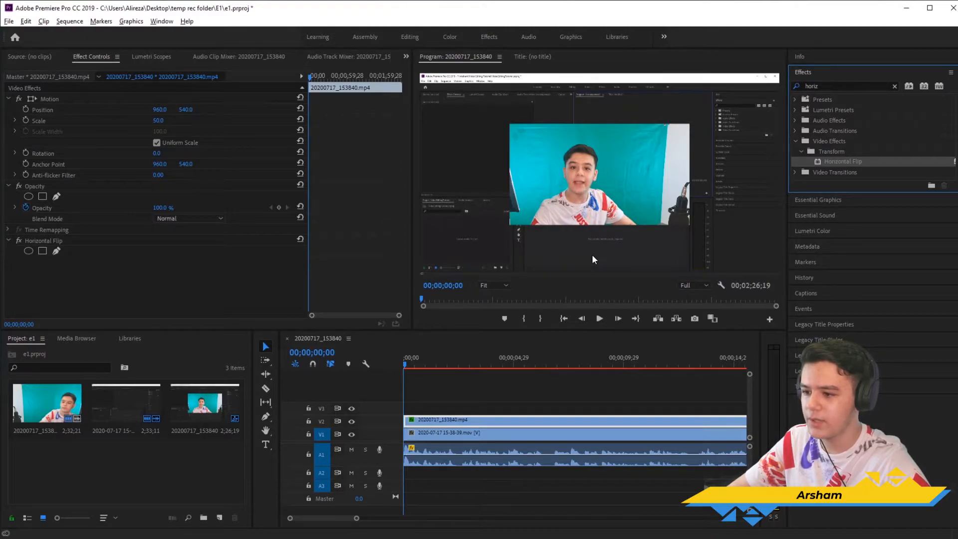
{"action": "left_click", "coordinate": [424, 365]}
{"action": "left_click_drag", "start_coordinate": [421, 369], "coordinate": [735, 369]}
{"action": "left_click_drag", "start_coordinate": [543, 370], "coordinate": [394, 365]}
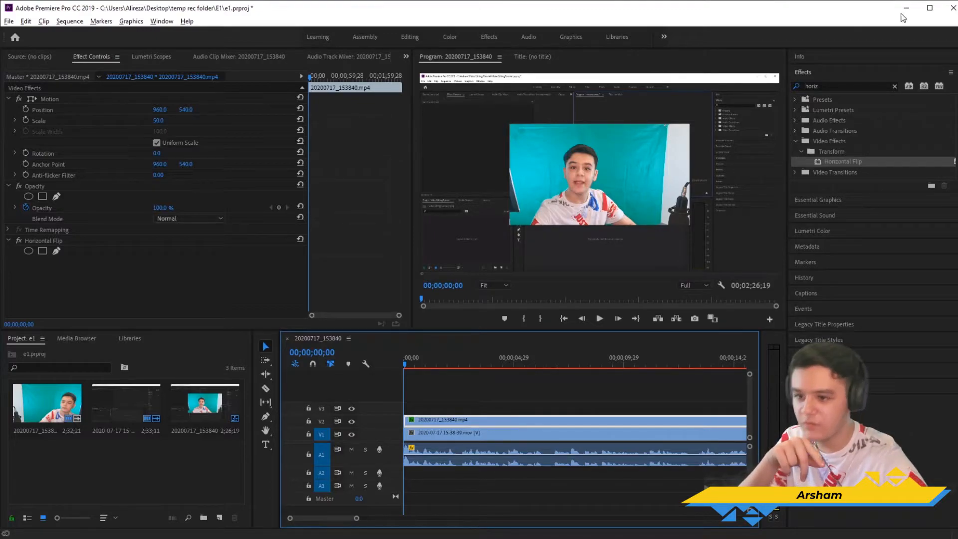
Step: Find the Crop effect by searching for "crop" and apply it to the webcam clip on V2
{"action": "double_click", "coordinate": [844, 86]}
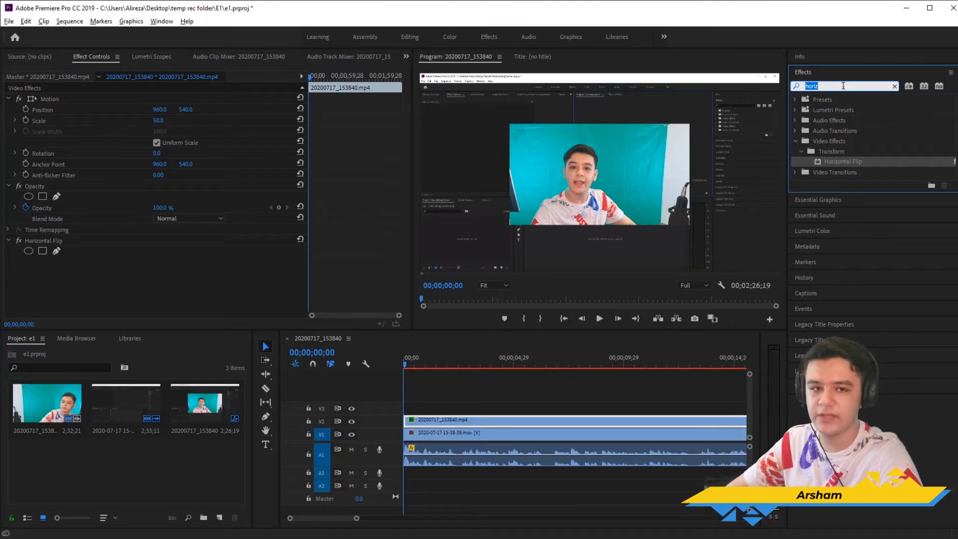
{"action": "type", "text": "c"}
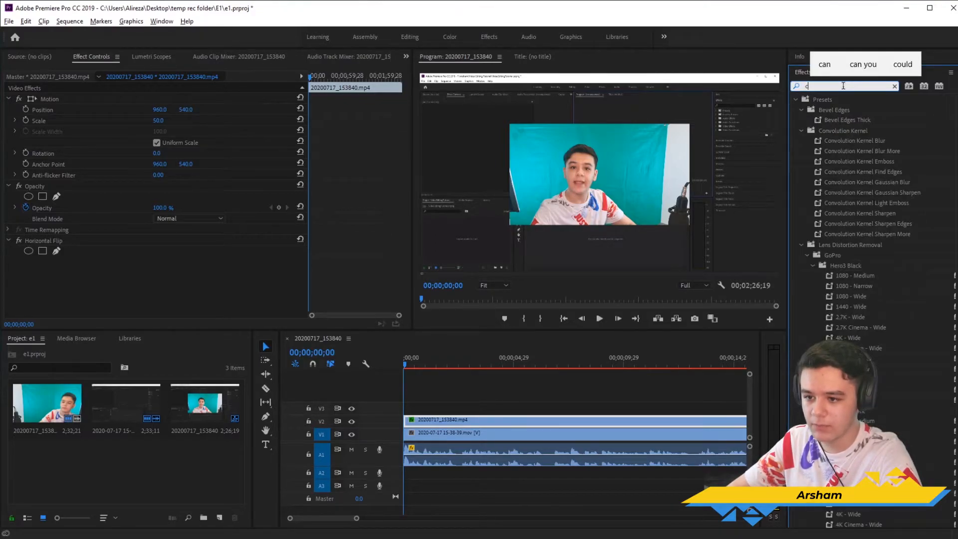
{"action": "type", "text": "rop"}
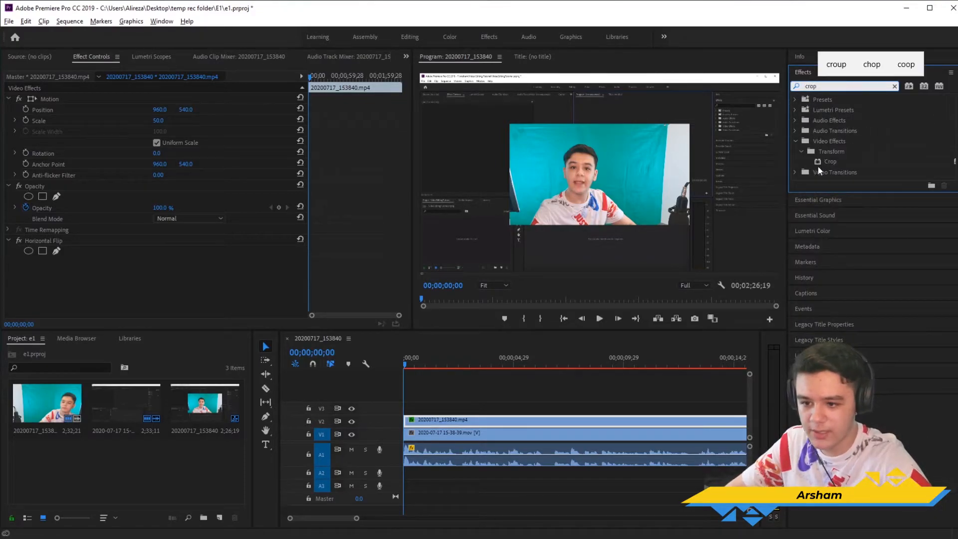
{"action": "left_click_drag", "start_coordinate": [832, 160], "coordinate": [455, 423]}
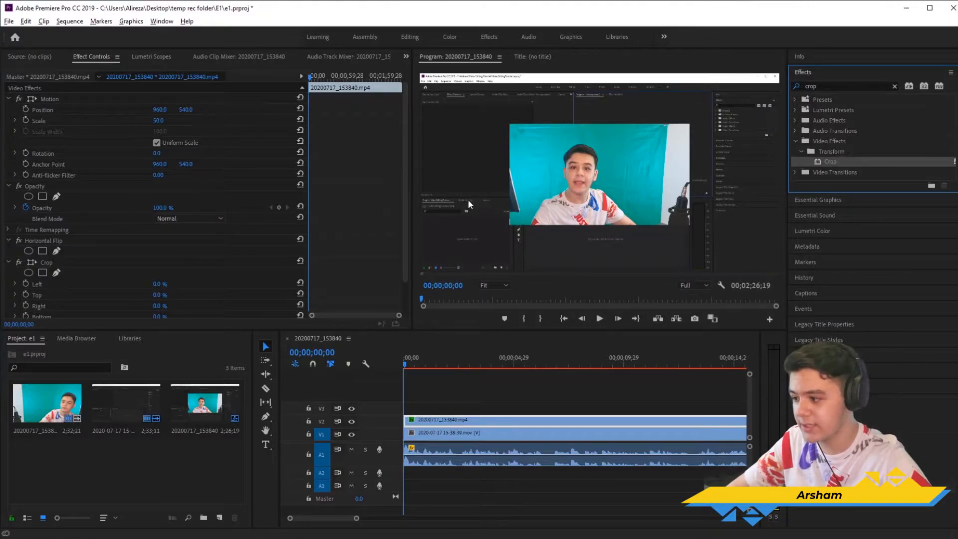
Step: Crop the webcam clip by 7% on the left, 4% on the top and 19% on the right, then play it briefly
{"action": "scroll", "coordinate": [209, 198], "scroll_direction": "down", "scroll_amount": 2}
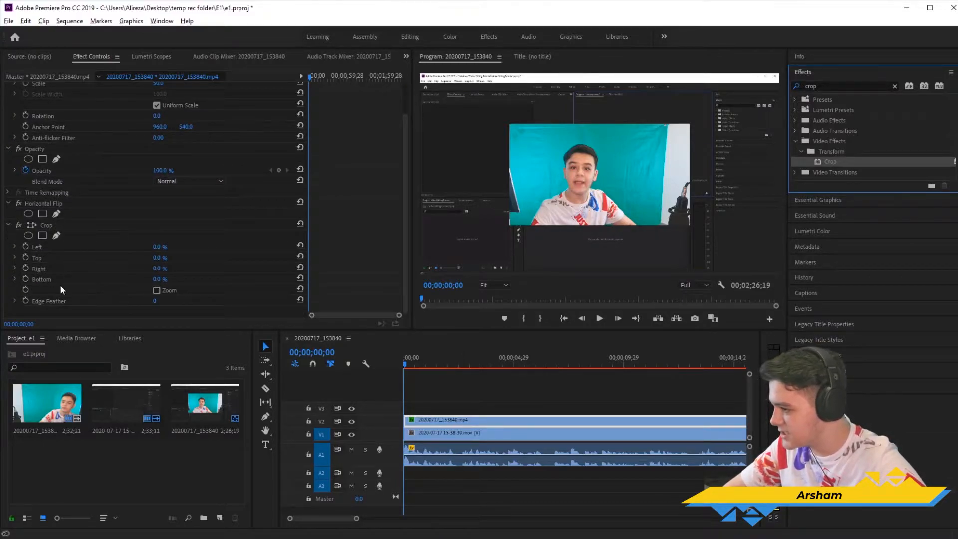
{"action": "left_click", "coordinate": [7, 225]}
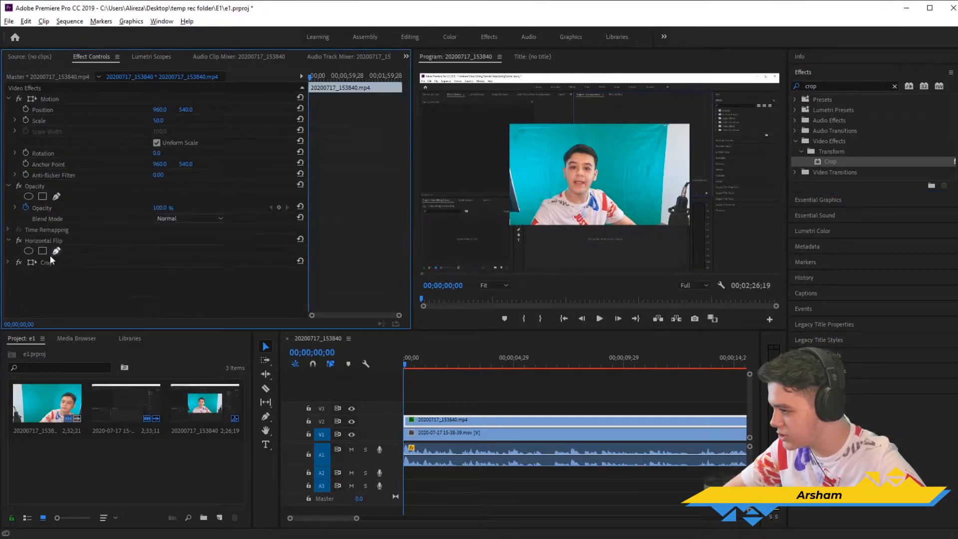
{"action": "left_click", "coordinate": [8, 263]}
{"action": "scroll", "coordinate": [40, 232], "scroll_direction": "down", "scroll_amount": 2}
{"action": "mouse_move", "coordinate": [163, 248]}
{"action": "left_mouse_down"}
{"action": "mouse_move", "coordinate": [213, 248]}
{"action": "mouse_move", "coordinate": [166, 248]}
{"action": "left_mouse_up"}
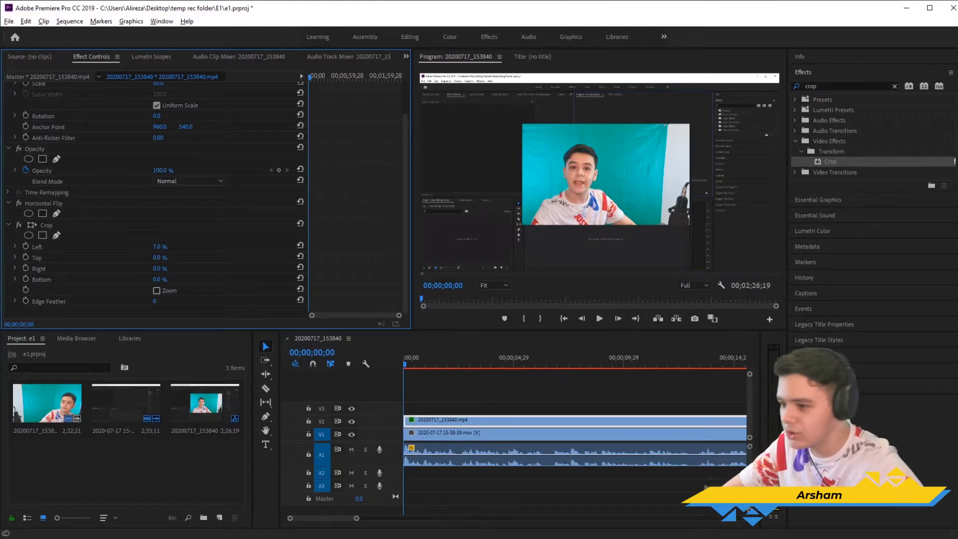
{"action": "left_click_drag", "start_coordinate": [160, 258], "coordinate": [162, 257]}
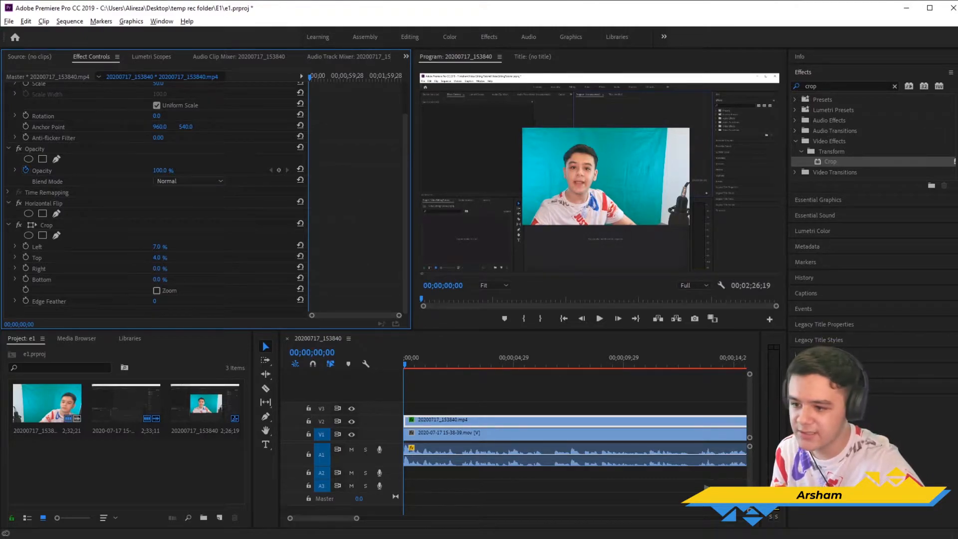
{"action": "mouse_move", "coordinate": [157, 268]}
{"action": "left_mouse_down"}
{"action": "mouse_move", "coordinate": [184, 269]}
{"action": "mouse_move", "coordinate": [166, 269]}
{"action": "left_mouse_up"}
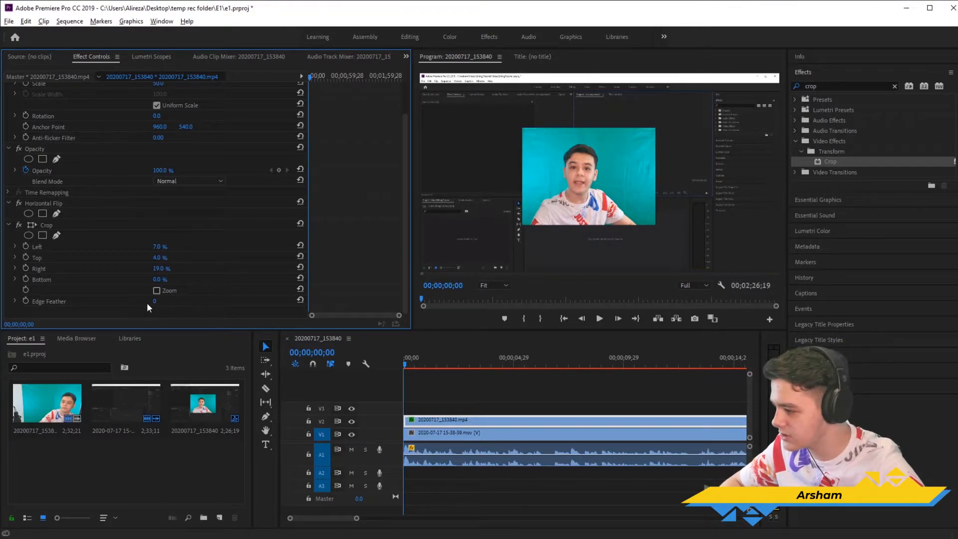
{"action": "mouse_move", "coordinate": [159, 280]}
{"action": "left_mouse_down"}
{"action": "mouse_move", "coordinate": [176, 281]}
{"action": "mouse_move", "coordinate": [158, 281]}
{"action": "left_mouse_up"}
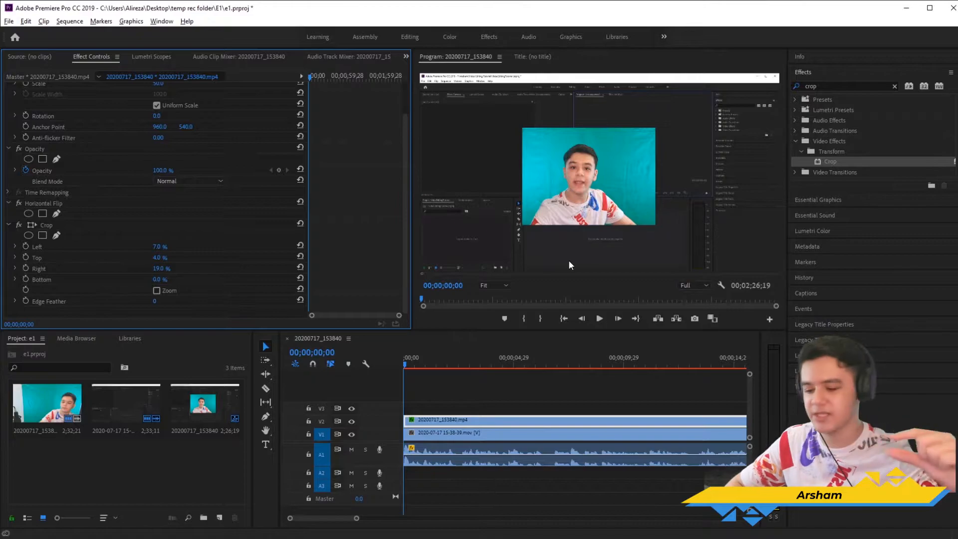
{"action": "left_click", "coordinate": [416, 368]}
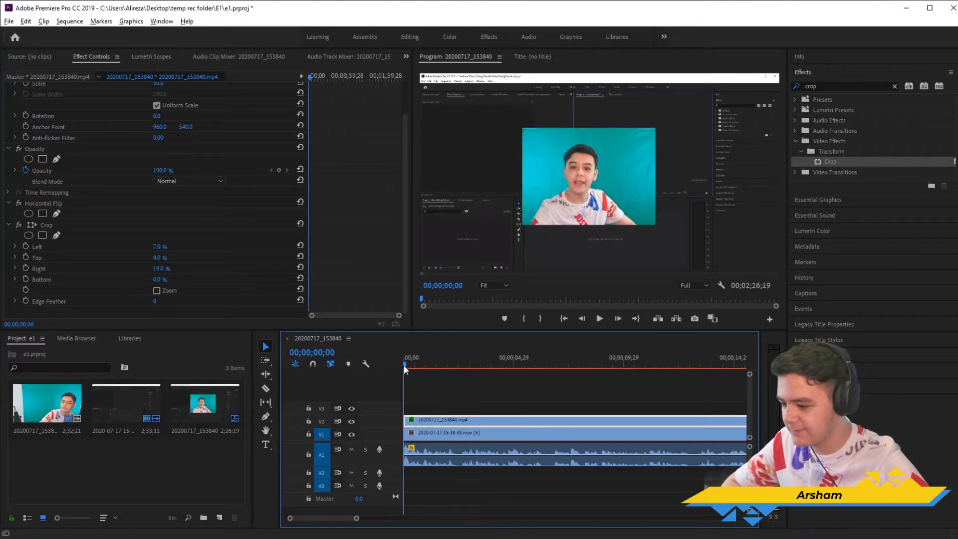
{"action": "key", "text": "space"}
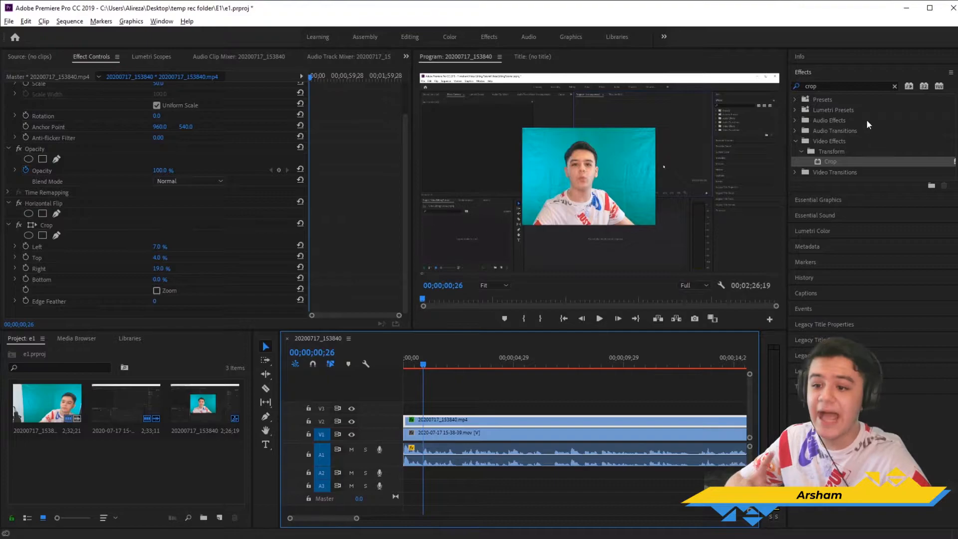
Step: Find the Ultra Key effect by searching for "ultra" and apply it to the webcam clip on V2
{"action": "left_click", "coordinate": [848, 86]}
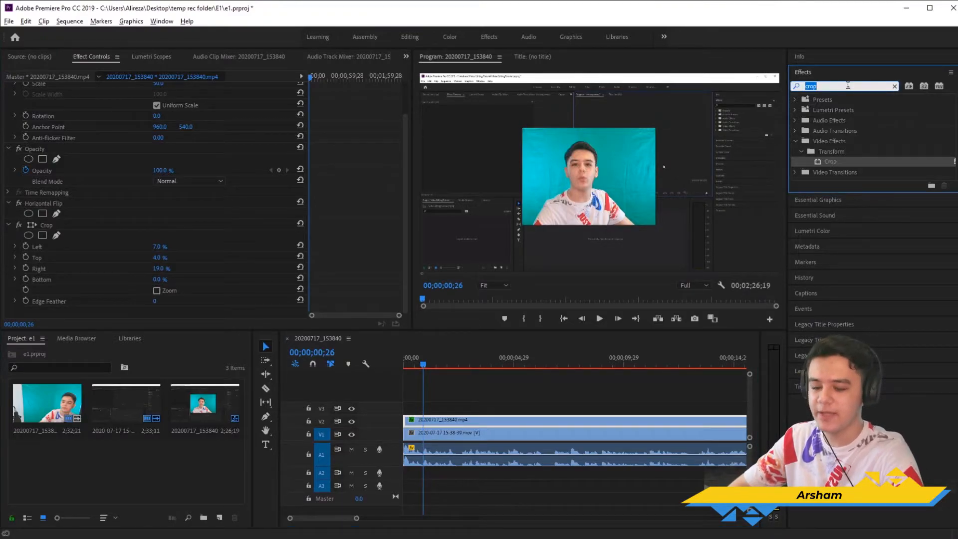
{"action": "type", "text": "ultra"}
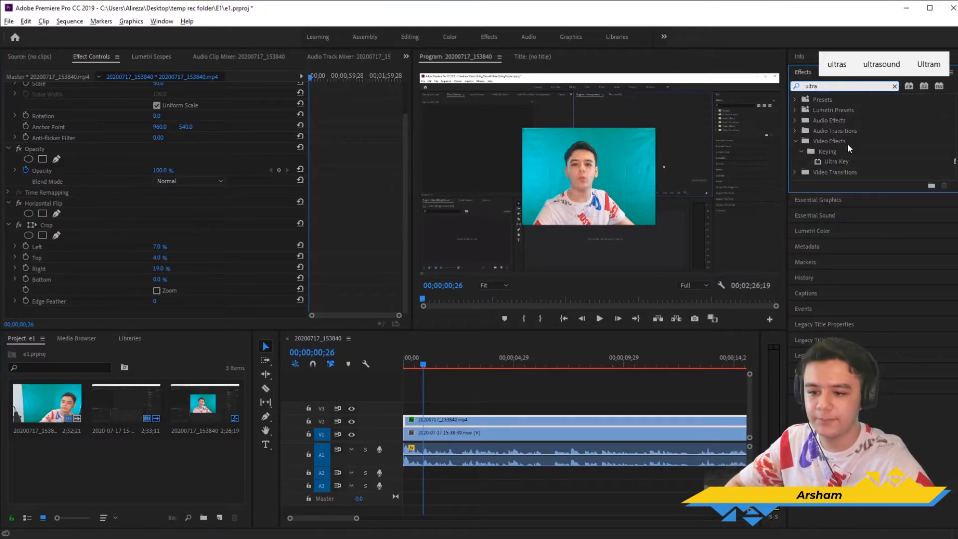
{"action": "left_click_drag", "start_coordinate": [842, 164], "coordinate": [476, 425]}
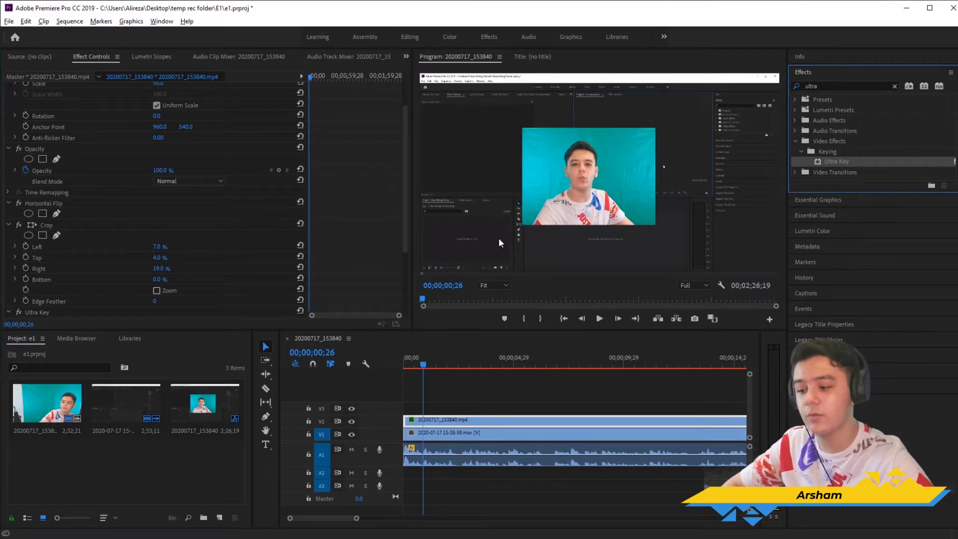
Step: Sample the teal backdrop beside the presenter as the Ultra Key colour and change the key's Setting to Aggressive
{"action": "scroll", "coordinate": [180, 250], "scroll_direction": "down", "scroll_amount": 5}
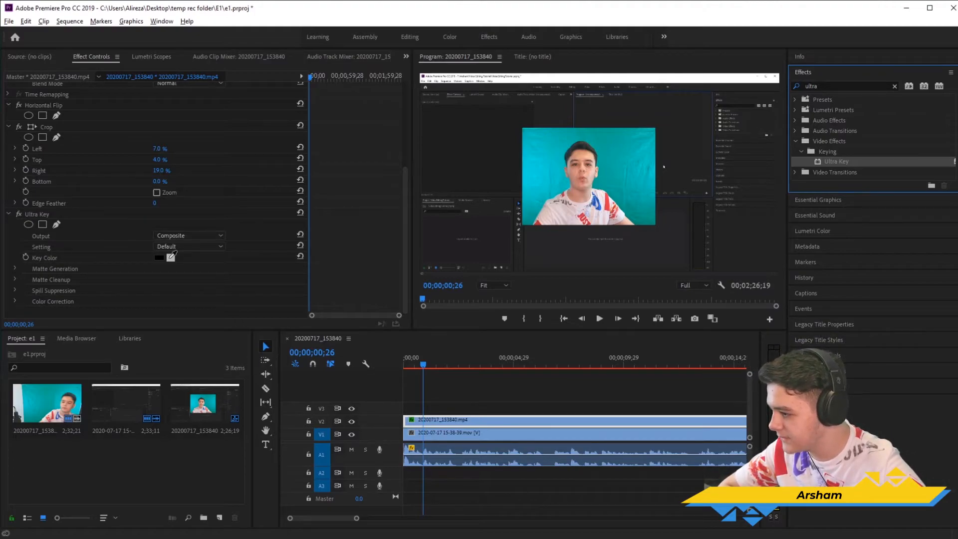
{"action": "left_click", "coordinate": [174, 257]}
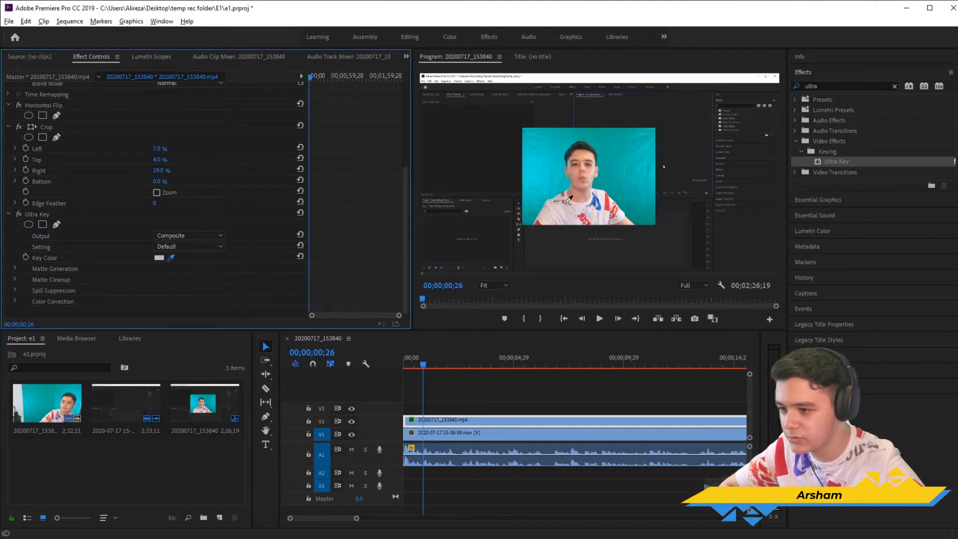
{"action": "left_click", "coordinate": [618, 199]}
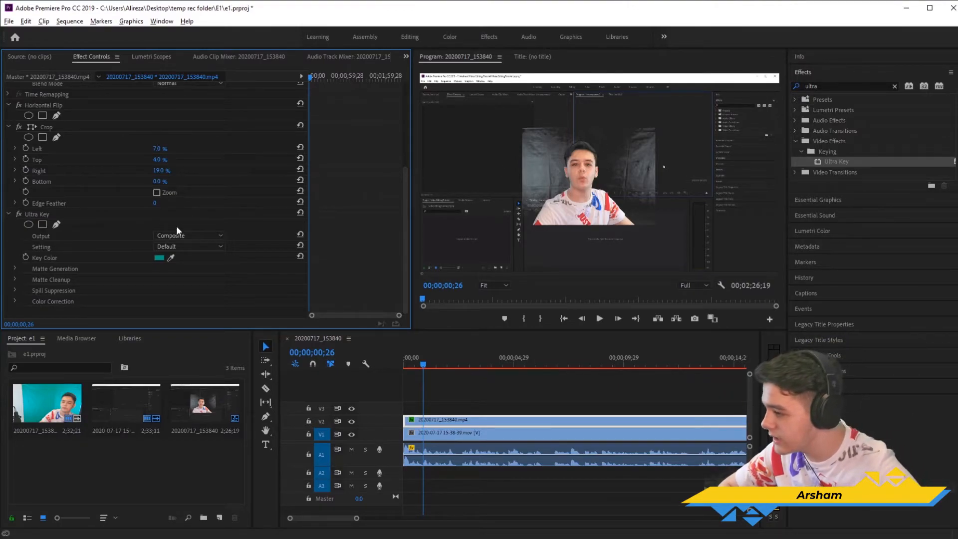
{"action": "left_click", "coordinate": [166, 250]}
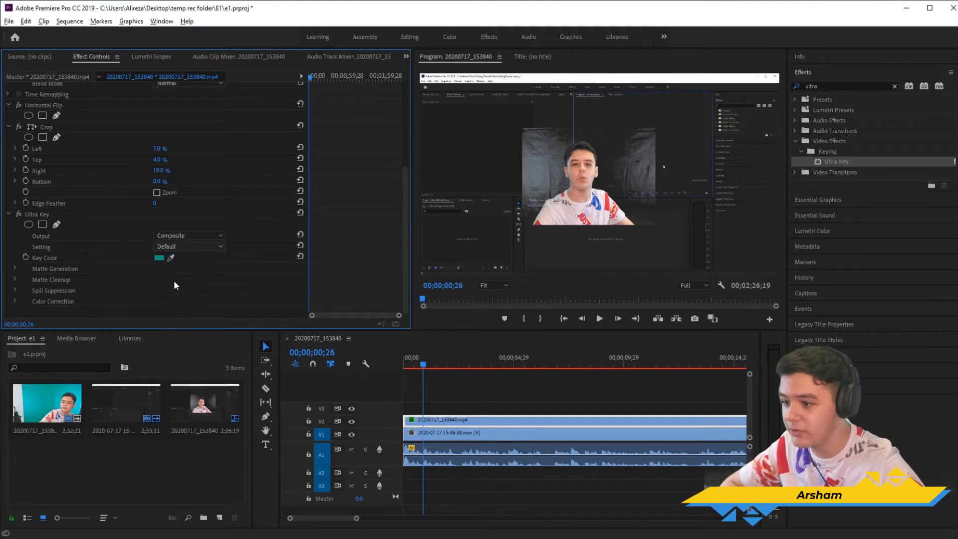
{"action": "left_click", "coordinate": [174, 280]}
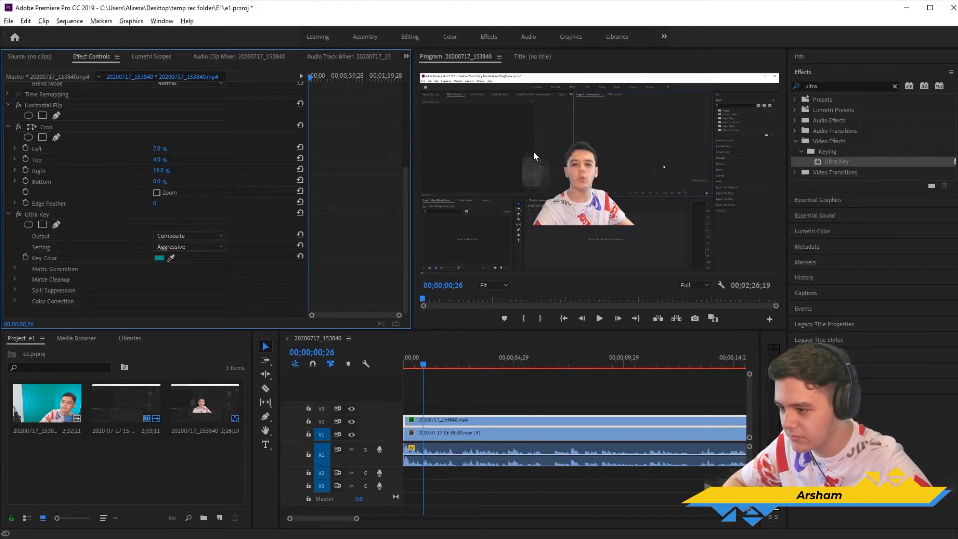
Step: Lower the Ultra Key's Matte Generation Highlight to 0 on the webcam clip
{"action": "left_click", "coordinate": [15, 269]}
{"action": "scroll", "coordinate": [47, 261], "scroll_direction": "down", "scroll_amount": 2}
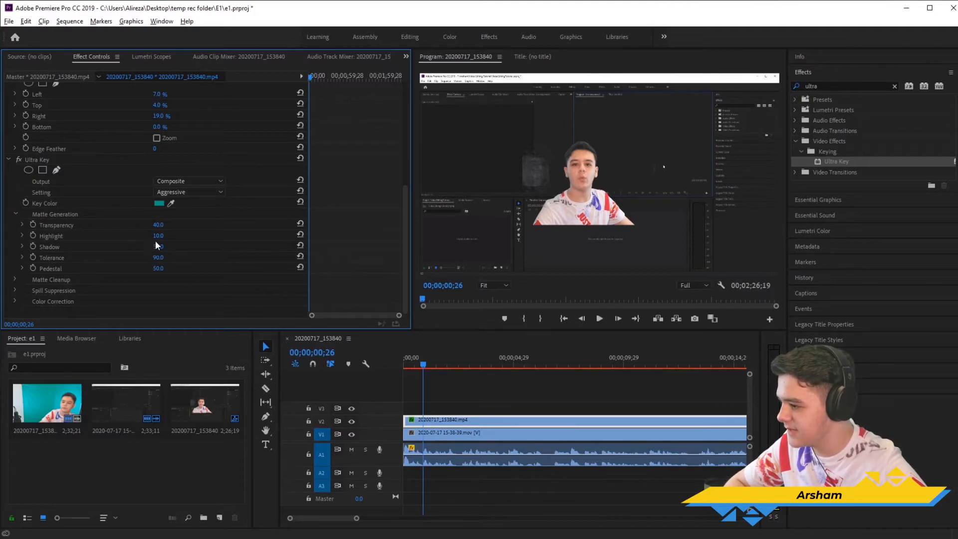
{"action": "mouse_move", "coordinate": [158, 224]}
{"action": "left_mouse_down"}
{"action": "mouse_move", "coordinate": [140, 226]}
{"action": "mouse_move", "coordinate": [209, 236]}
{"action": "mouse_move", "coordinate": [144, 237]}
{"action": "left_mouse_up"}
{"action": "key", "text": "ctrl+z"}
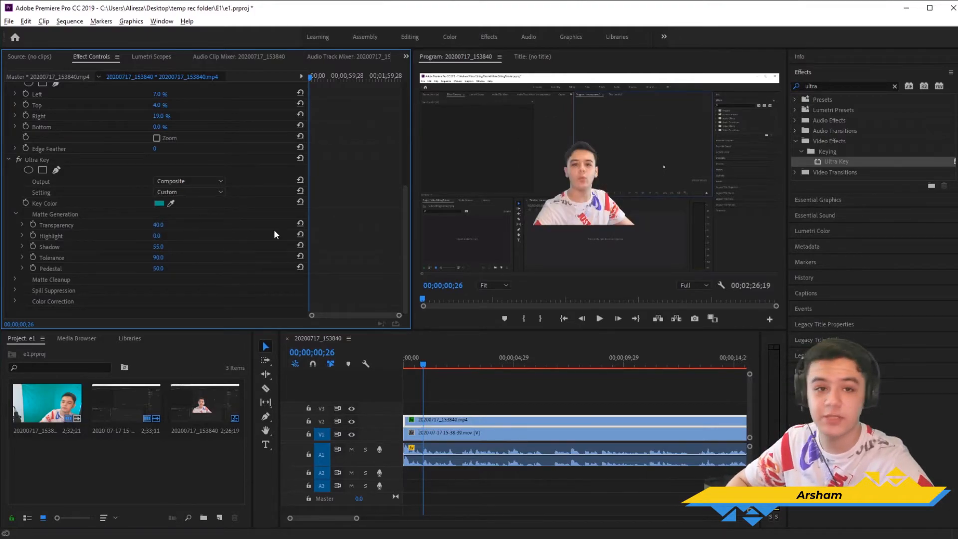
{"action": "mouse_move", "coordinate": [157, 236]}
{"action": "left_mouse_down"}
{"action": "mouse_move", "coordinate": [168, 236]}
{"action": "mouse_move", "coordinate": [151, 237]}
{"action": "left_mouse_up"}
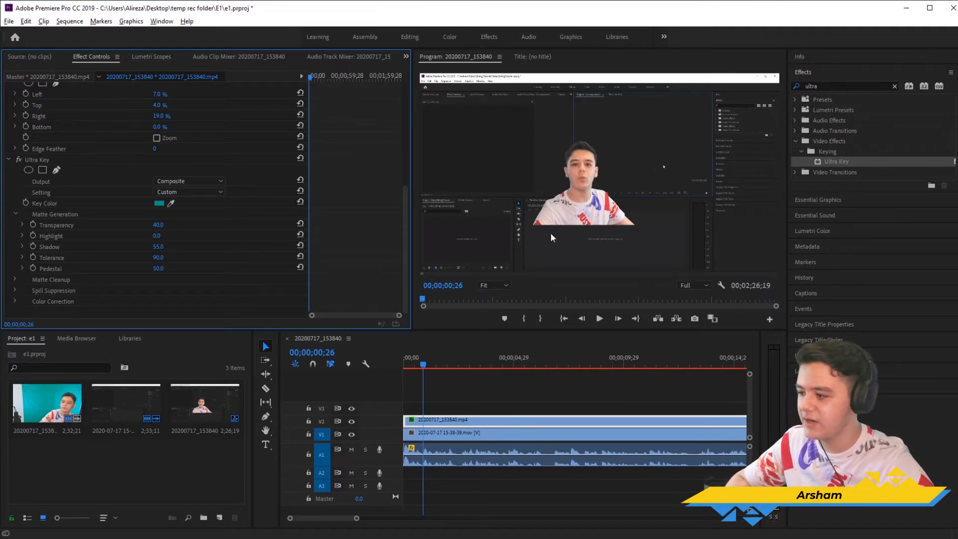
Step: Set the Ultra Key's Matte Cleanup Contrast to 0
{"action": "left_click", "coordinate": [15, 213]}
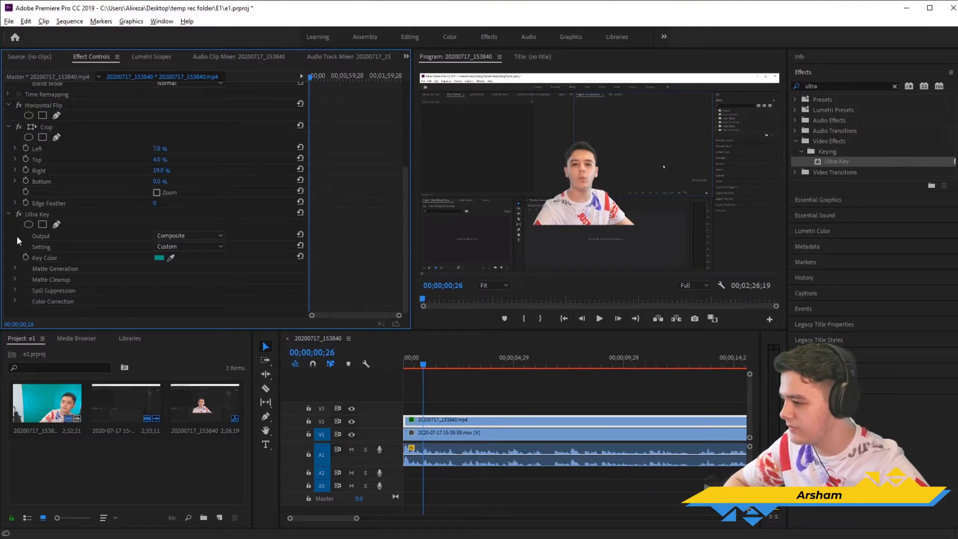
{"action": "left_click", "coordinate": [15, 278]}
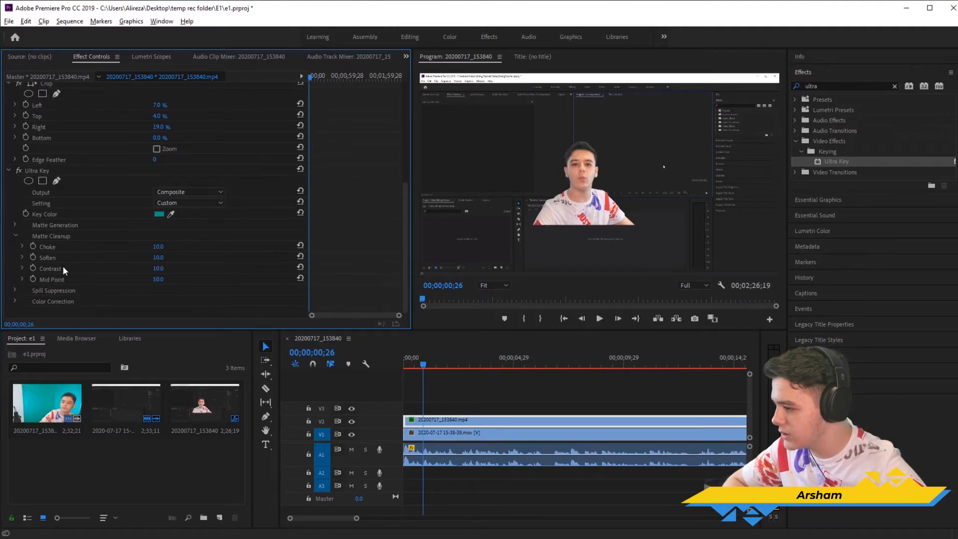
{"action": "mouse_move", "coordinate": [157, 268]}
{"action": "left_mouse_down"}
{"action": "mouse_move", "coordinate": [149, 268]}
{"action": "mouse_move", "coordinate": [202, 268]}
{"action": "mouse_move", "coordinate": [145, 268]}
{"action": "left_mouse_up"}
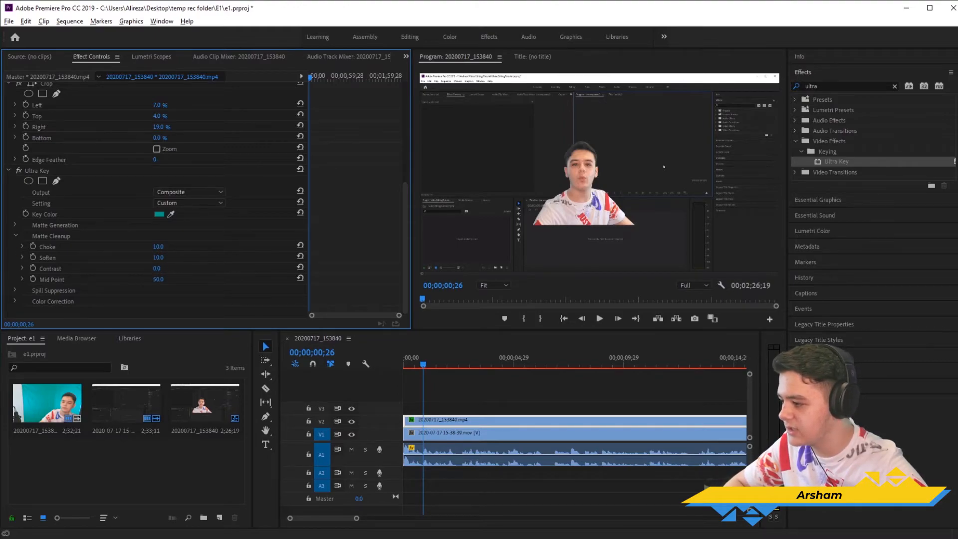
{"action": "left_click", "coordinate": [15, 236]}
Step: Change the Ultra Key Setting back to Aggressive and set its Matte Generation Highlight to 0
{"action": "left_click", "coordinate": [14, 269]}
{"action": "left_click", "coordinate": [188, 247]}
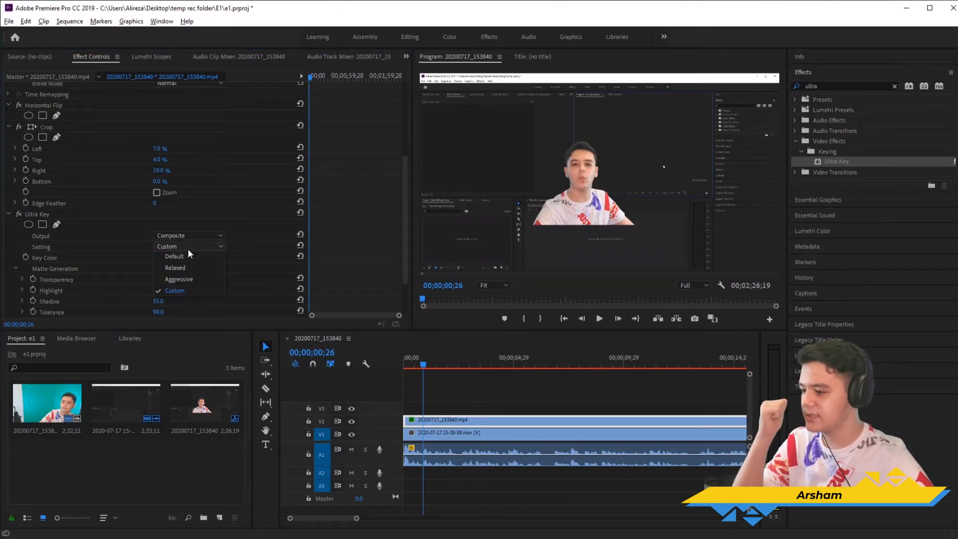
{"action": "left_click", "coordinate": [181, 271]}
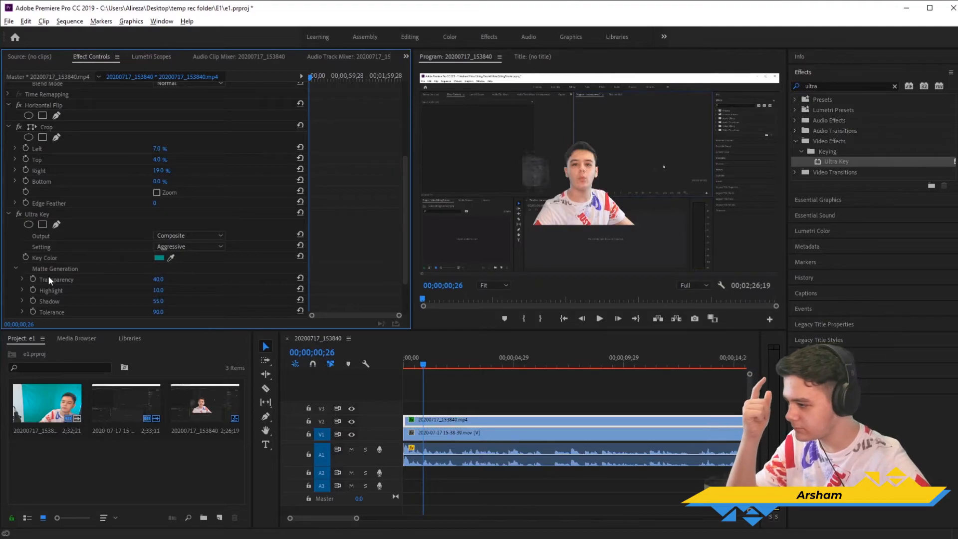
{"action": "scroll", "coordinate": [75, 273], "scroll_direction": "down", "scroll_amount": 2}
{"action": "left_click_drag", "start_coordinate": [160, 249], "coordinate": [145, 249]}
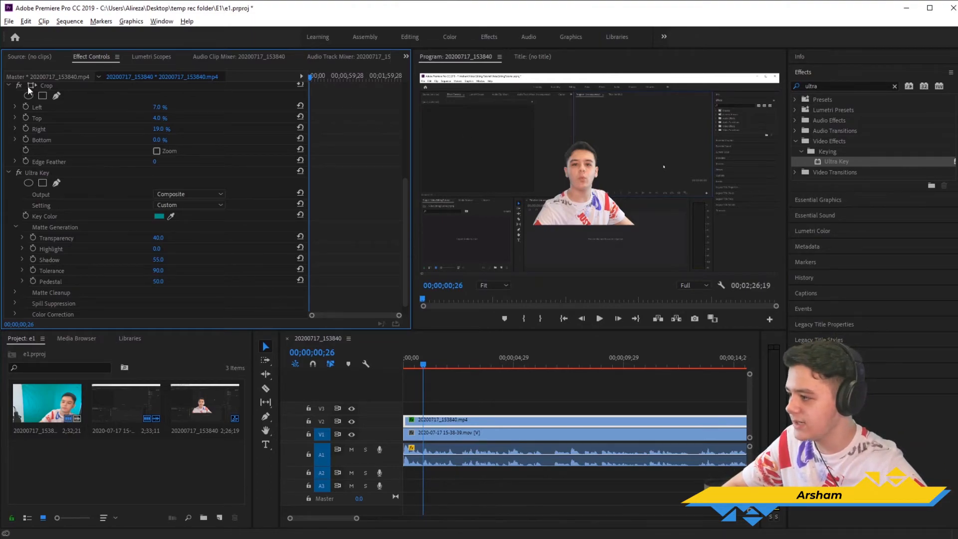
Step: Move the webcam clip to the lower-left corner of the frame by setting its Position to 423, 810
{"action": "scroll", "coordinate": [152, 188], "scroll_direction": "up", "scroll_amount": 8}
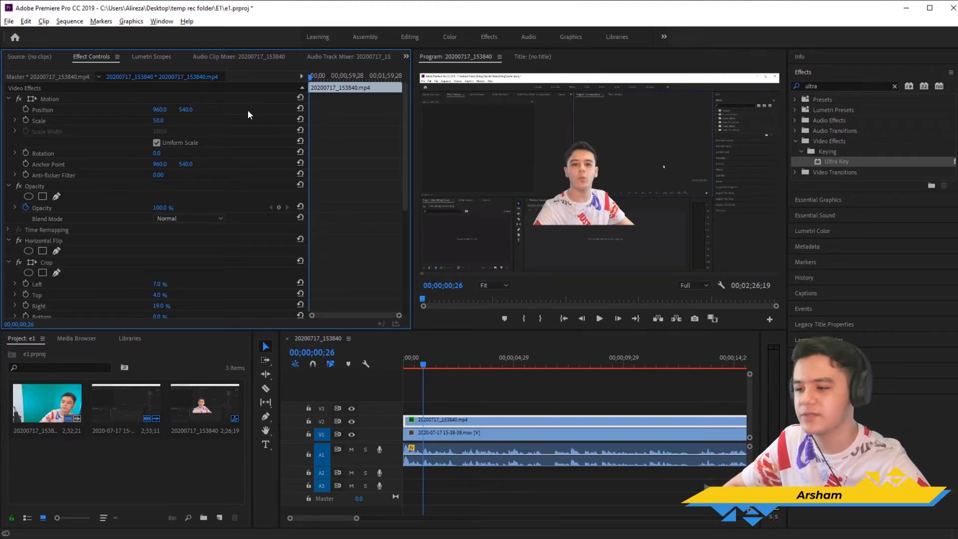
{"action": "left_click_drag", "start_coordinate": [159, 110], "coordinate": [10, 109]}
{"action": "left_click", "coordinate": [164, 108]}
{"action": "type", "text": "100"}
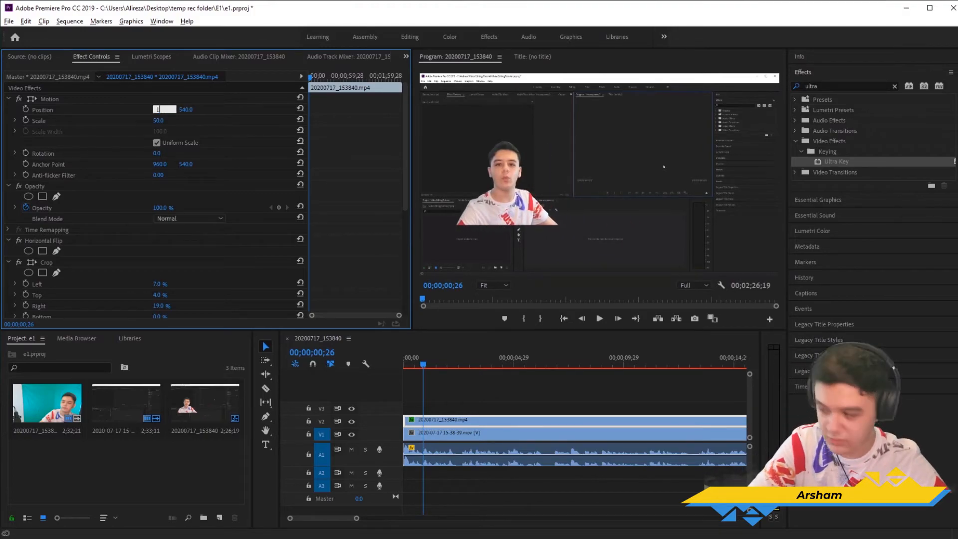
{"action": "key", "text": "Return"}
{"action": "left_click_drag", "start_coordinate": [160, 110], "coordinate": [295, 109]}
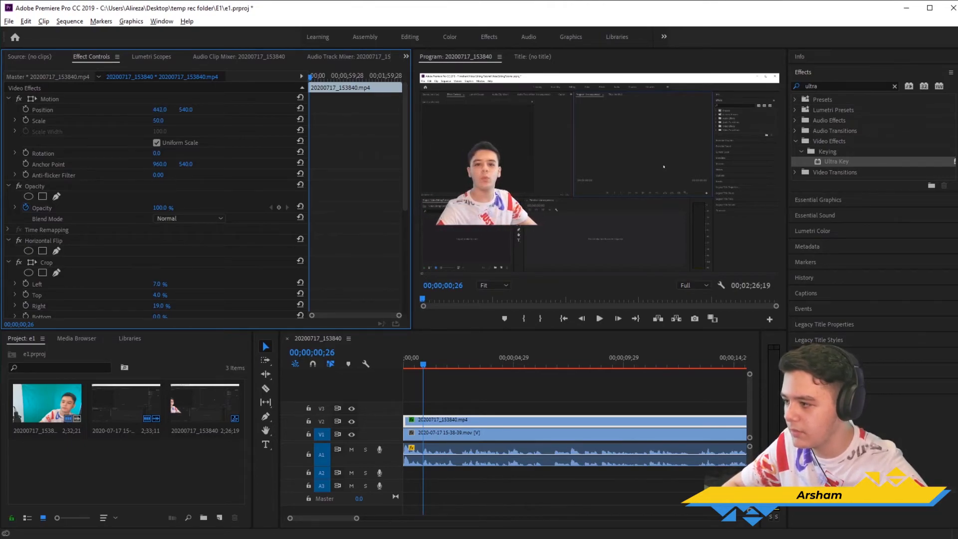
{"action": "left_click_drag", "start_coordinate": [186, 110], "coordinate": [291, 109]}
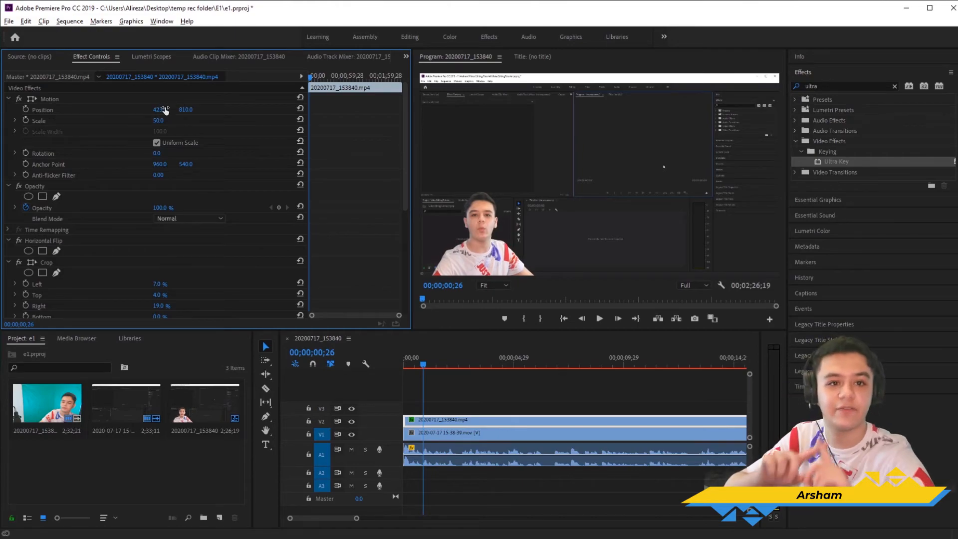
Step: Play the first two seconds of the sequence to check the keyed webcam overlay, and return the playhead to the start
{"action": "left_click_drag", "start_coordinate": [429, 360], "coordinate": [368, 366]}
{"action": "key", "text": "space"}
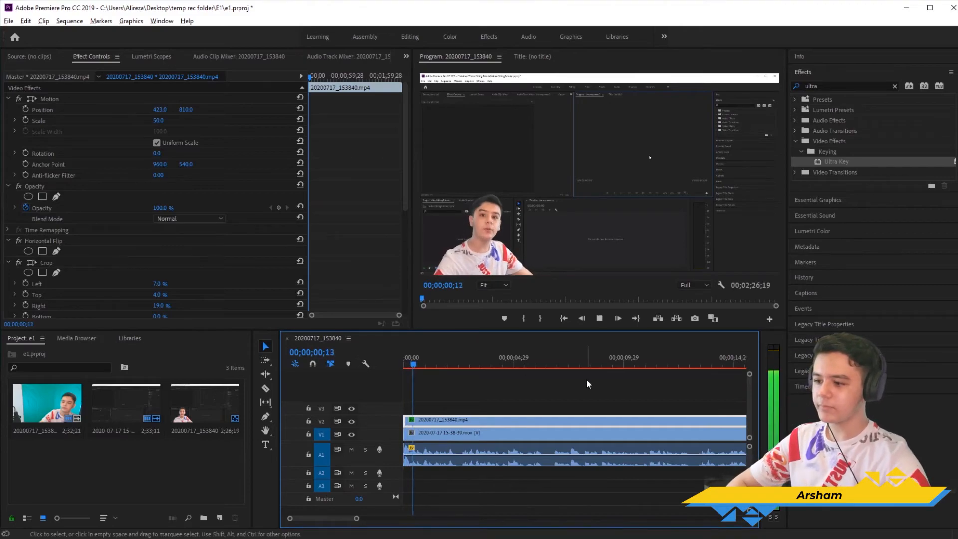
{"action": "key", "text": "space"}
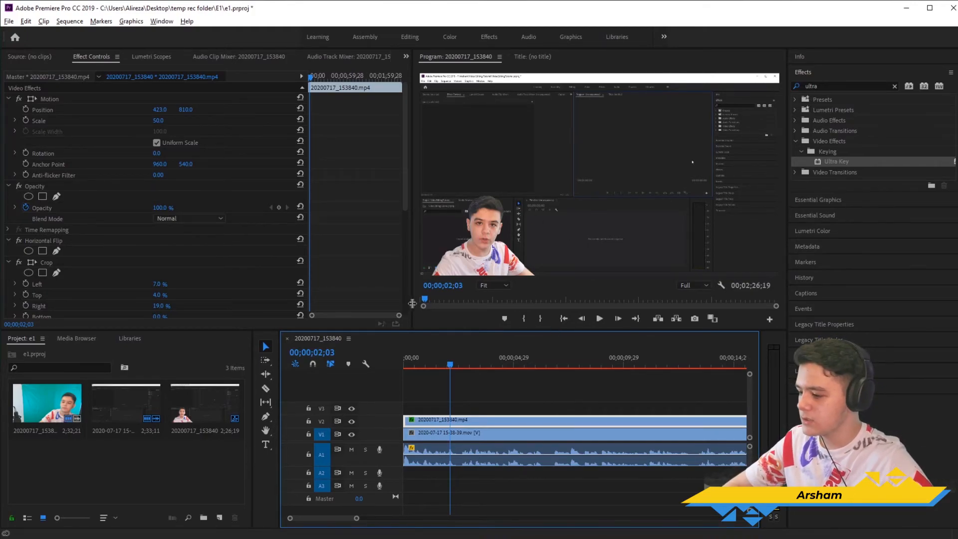
{"action": "left_click", "coordinate": [403, 368]}
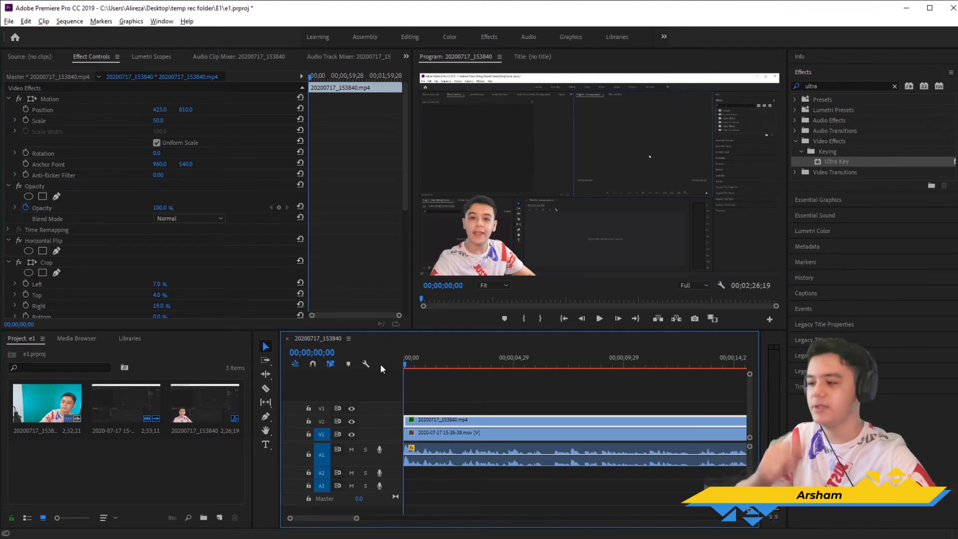
Step: Set the webcam clip's left crop to 0%
{"action": "scroll", "coordinate": [100, 217], "scroll_direction": "down", "scroll_amount": 3}
{"action": "left_click", "coordinate": [167, 214]}
{"action": "type", "text": "0"}
{"action": "key", "text": "Return"}
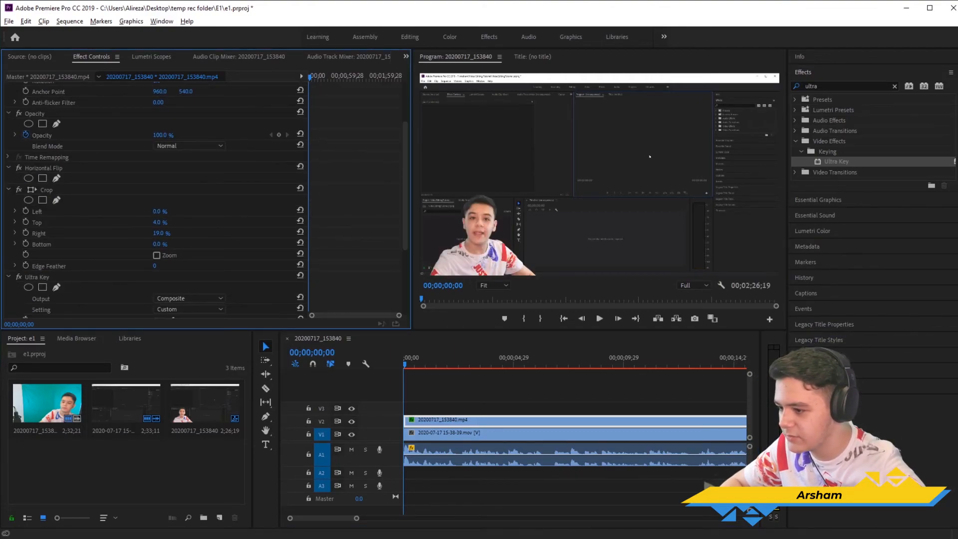
Step: Set the webcam clip's right crop to 0% to reveal the uncropped side, and restore it to 19%
{"action": "left_click", "coordinate": [167, 233]}
{"action": "type", "text": "0"}
{"action": "key", "text": "Return"}
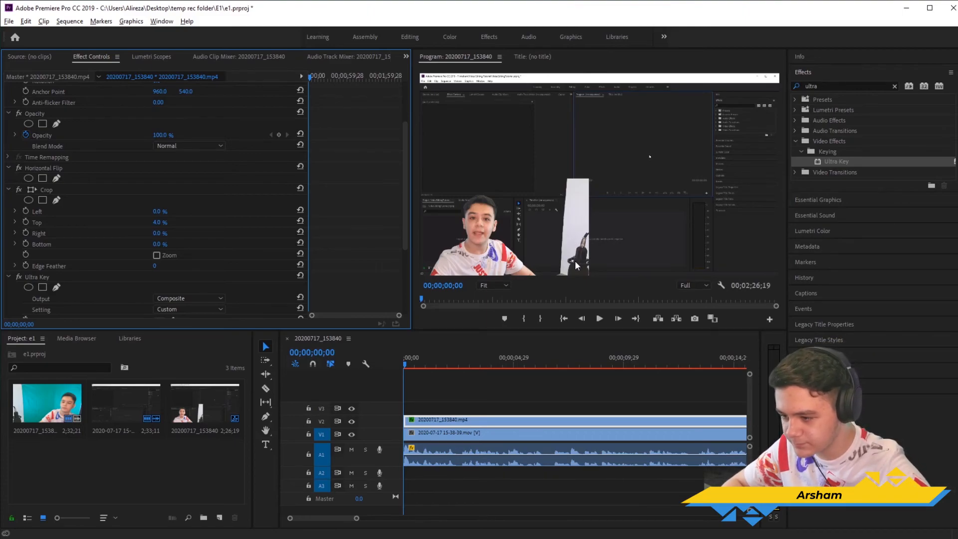
{"action": "left_click_drag", "start_coordinate": [157, 233], "coordinate": [271, 248]}
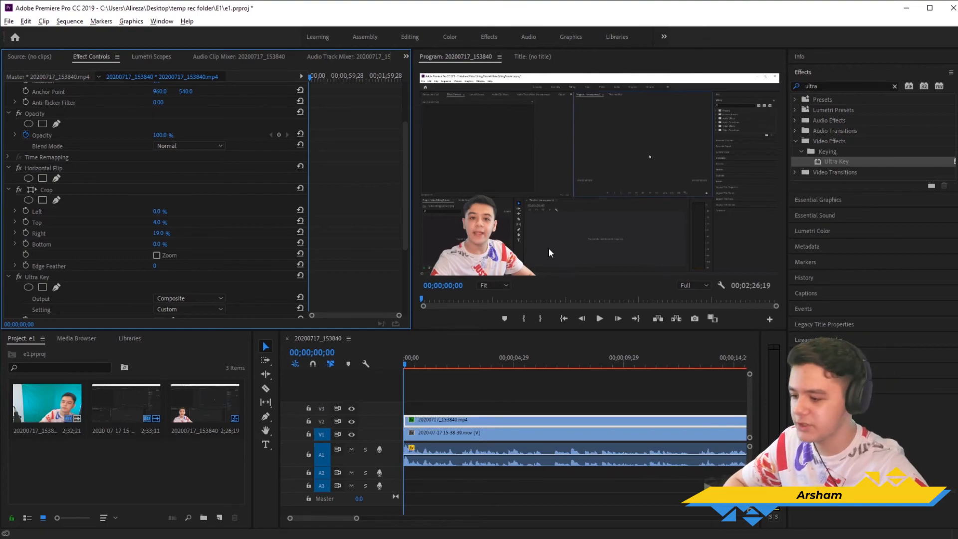
{"action": "left_click_drag", "start_coordinate": [421, 358], "coordinate": [383, 366]}
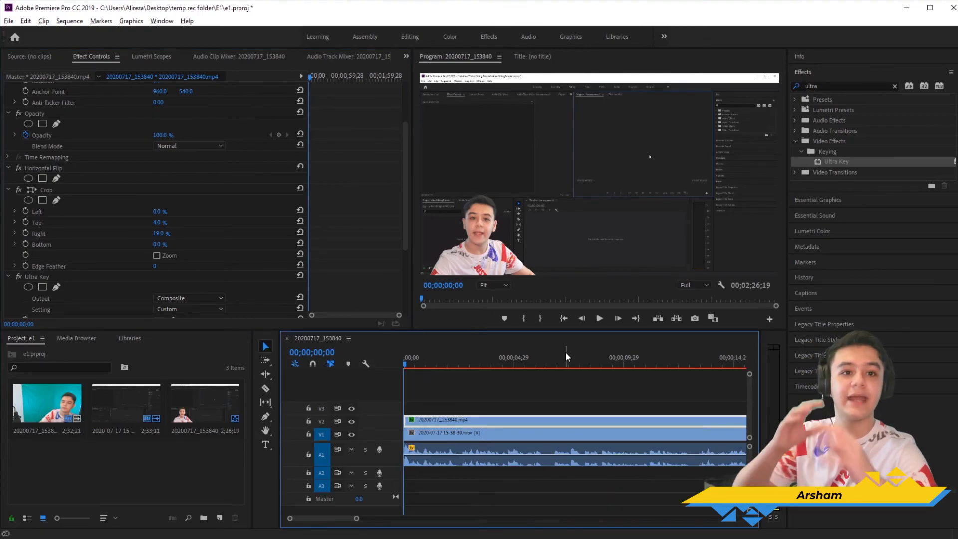